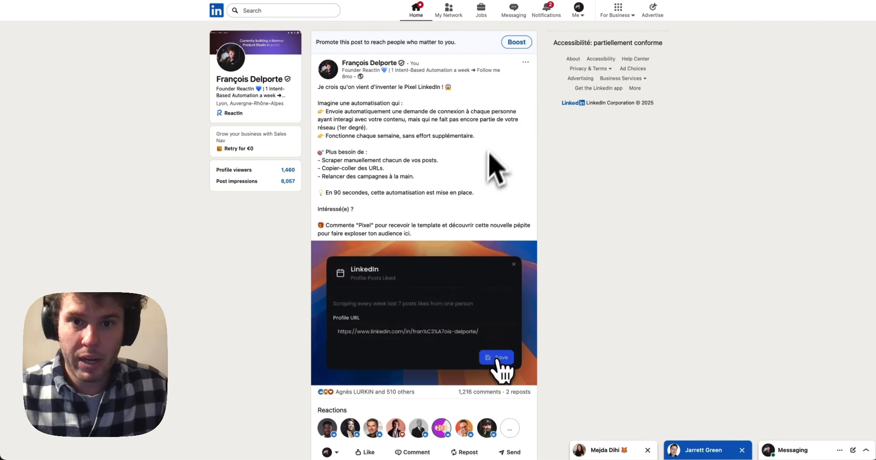
Copy the link to the published LinkedIn post about the Pixel LinkedIn automation.
left_click(526, 63)
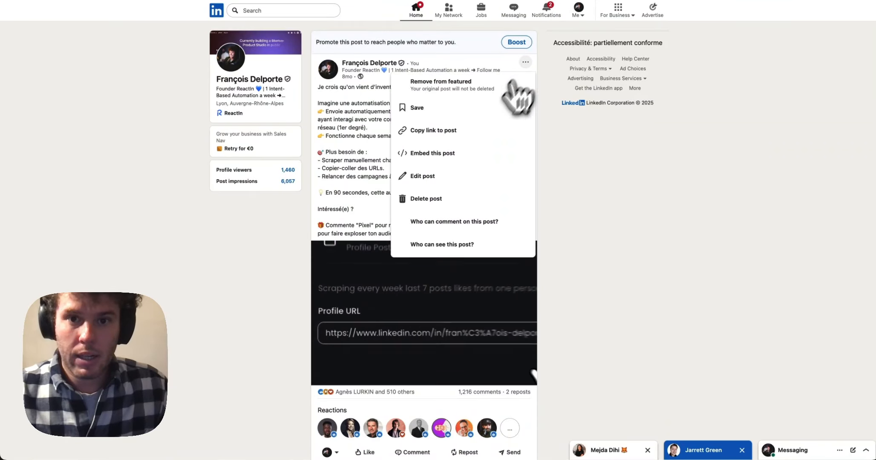
left_click(446, 130)
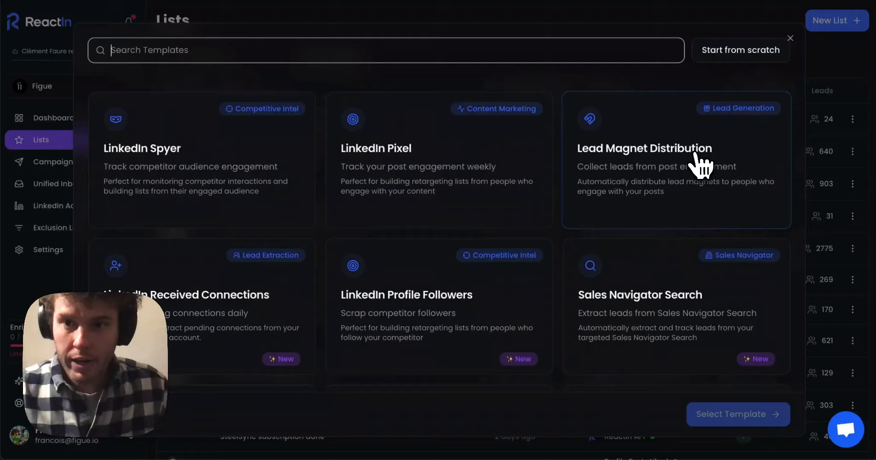
In ReactIn, choose the Lead Magnet Distribution template and configure it with the copied post URL and comments as the tracked engagement.
left_click(702, 167)
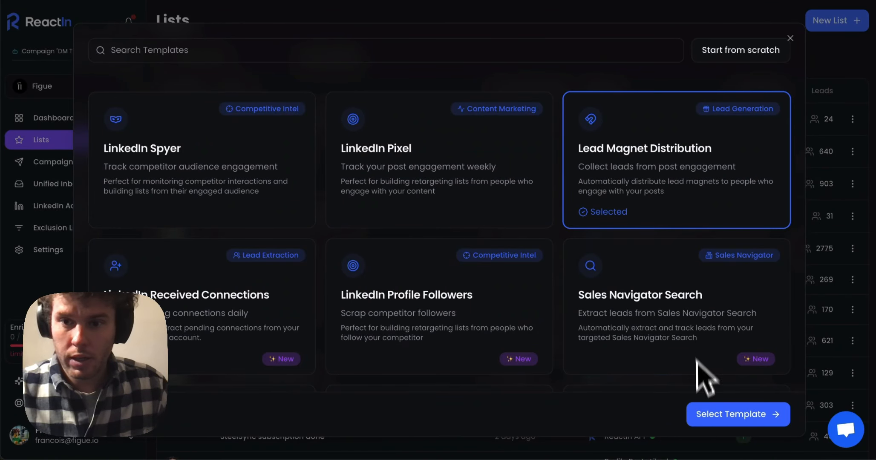
left_click(724, 415)
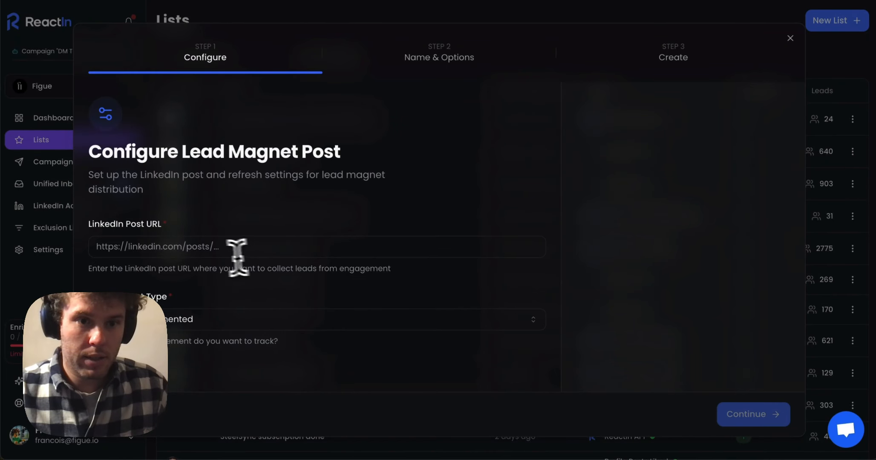
left_click(205, 250)
key("super+v")
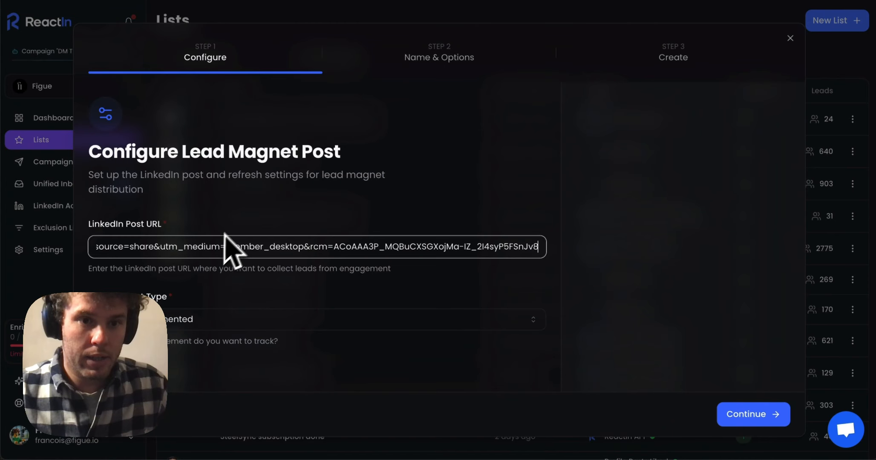
left_click(256, 294)
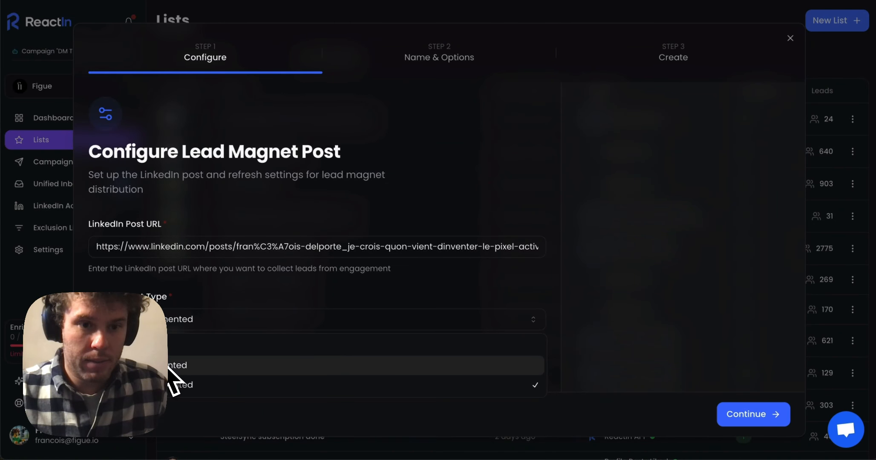
left_click(171, 366)
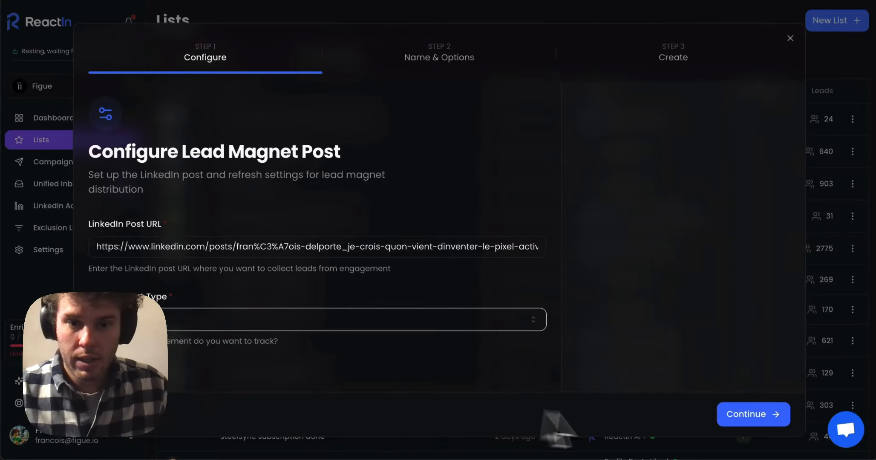
left_click(749, 418)
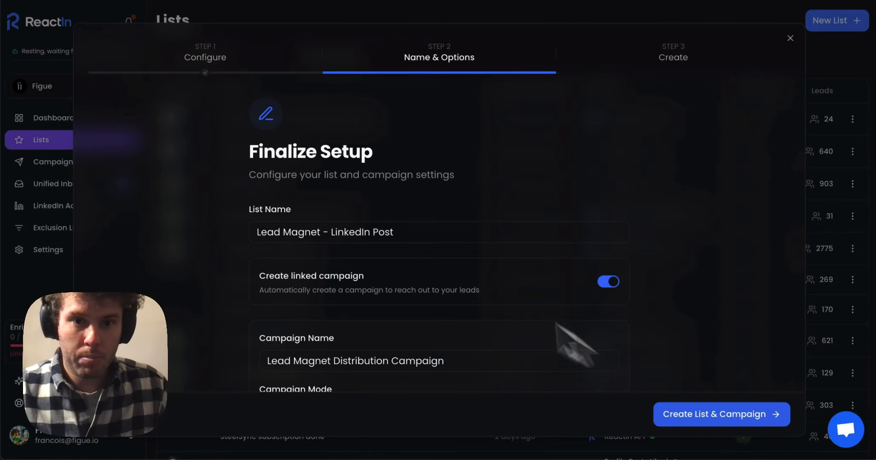
Disable the linked campaign and create the list as "Lead Magnet - LinkedIn Post from FD (Pixel Topic)".
left_click(608, 283)
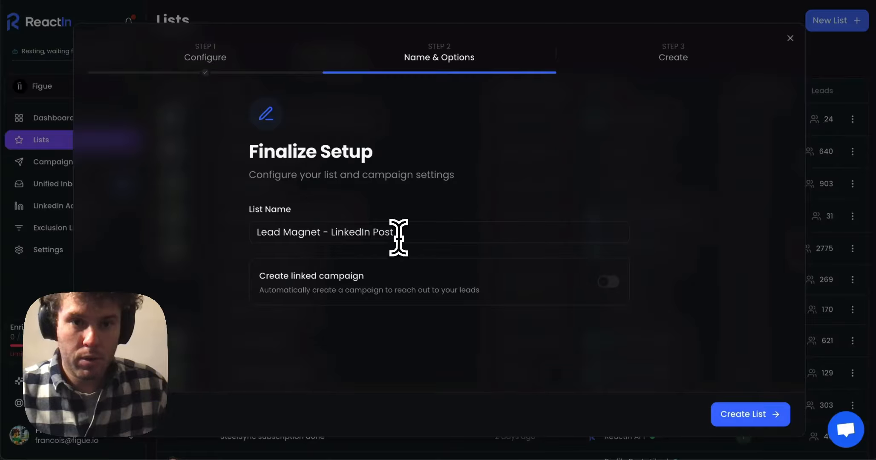
left_click(418, 234)
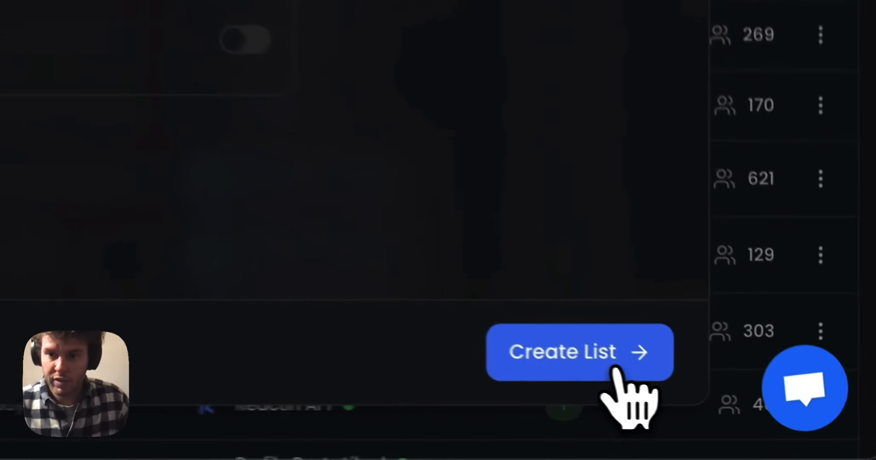
left_click(616, 369)
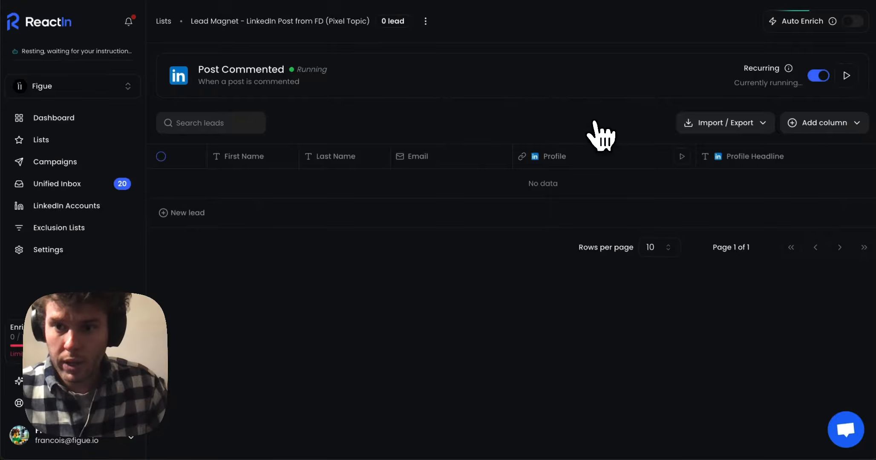
Add the LinkedIn columns Company Description and Company Size to the lead list and turn on Auto Enrich.
scroll(577, 176, "right", 5)
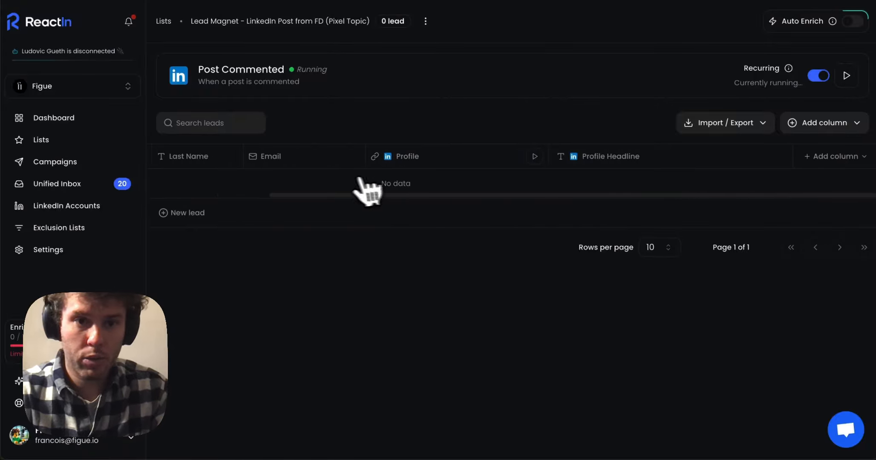
scroll(354, 184, "left", 5)
scroll(388, 181, "right", 4)
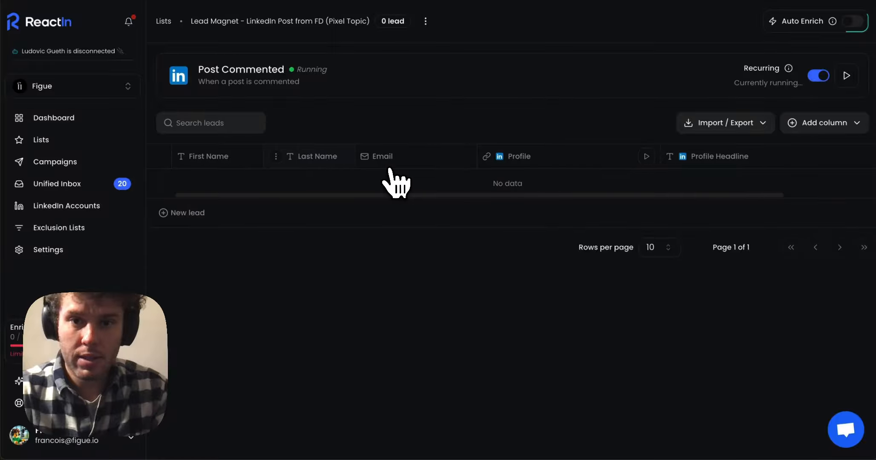
scroll(435, 171, "right", 2)
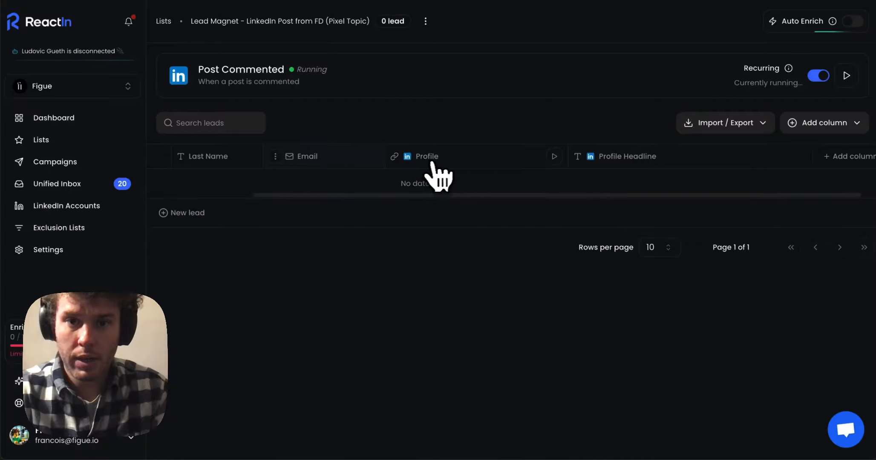
left_click(835, 158)
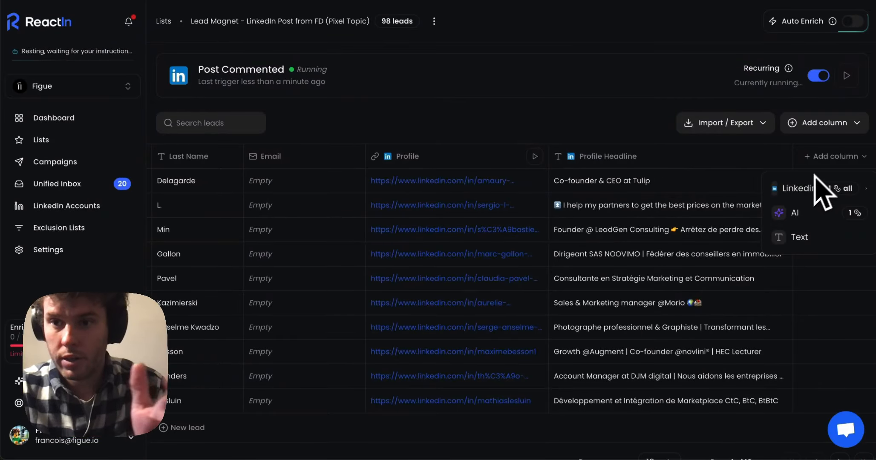
mouse_move(807, 191)
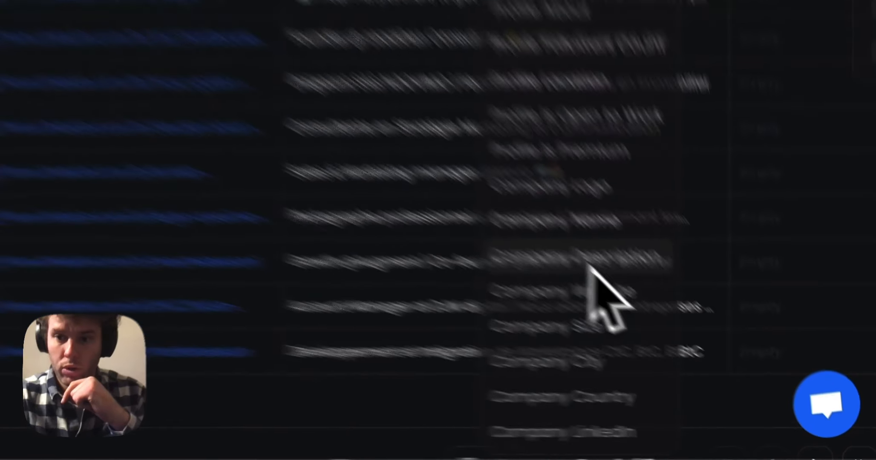
left_click(488, 187)
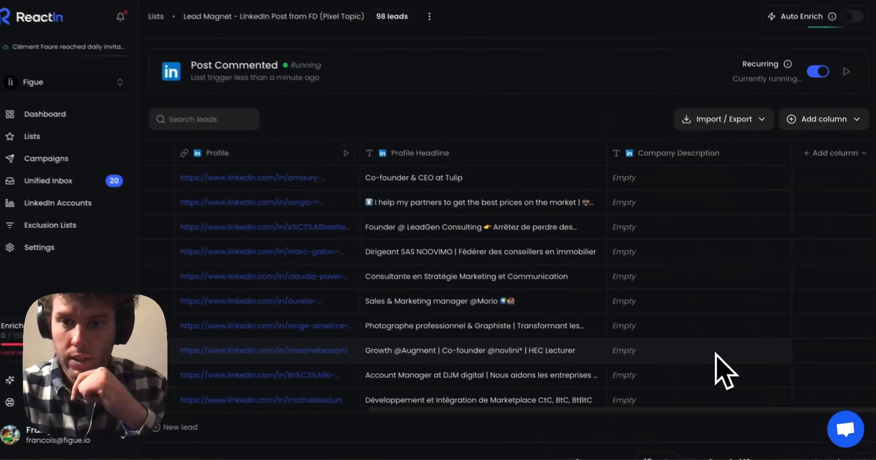
left_click(836, 157)
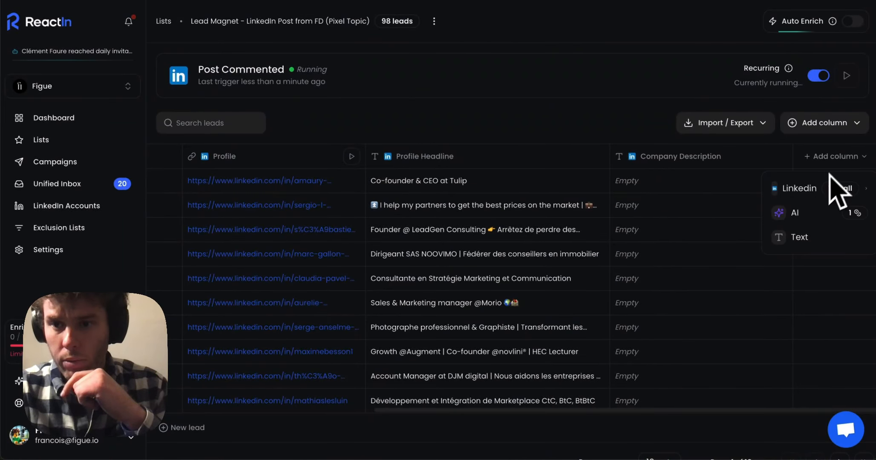
mouse_move(832, 189)
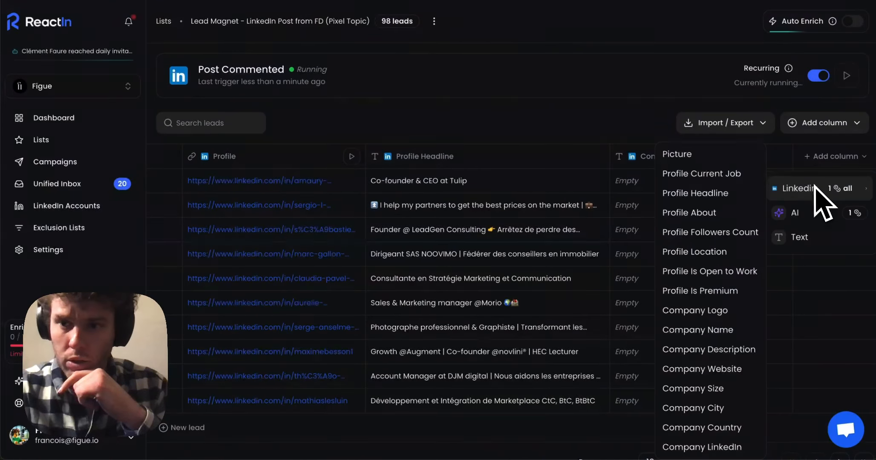
left_click(711, 390)
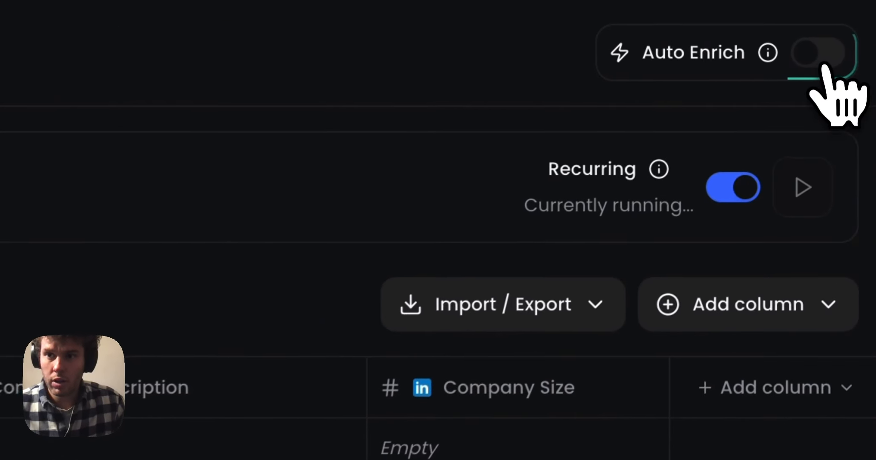
left_click(824, 66)
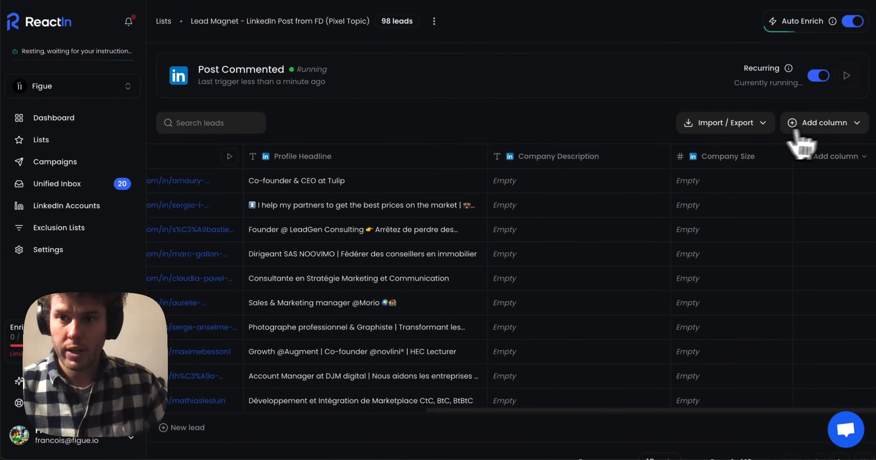
left_click(827, 128)
mouse_move(806, 157)
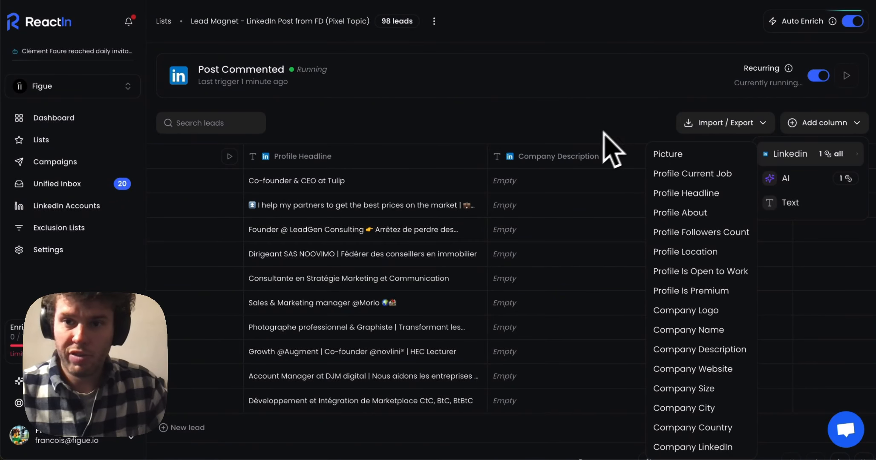
left_click(587, 144)
left_click(816, 158)
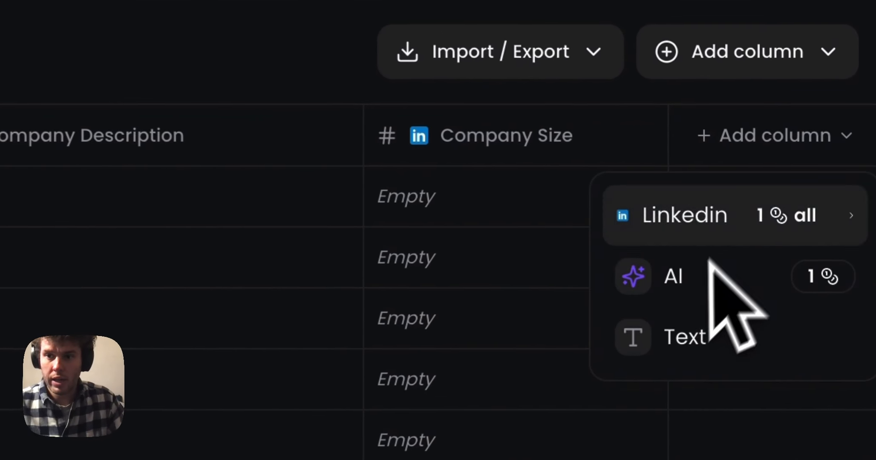
left_click(619, 133)
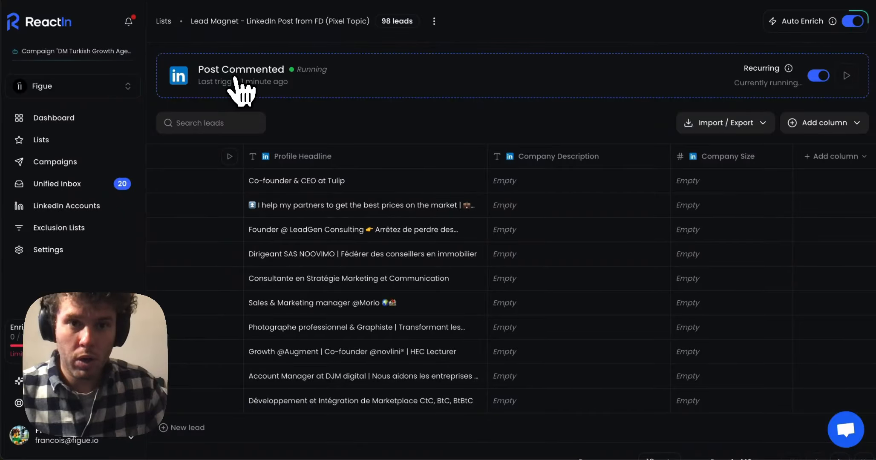
Try targeting comments with "ABC" in the Post Commented settings, and discard the comment filter without saving.
left_click(236, 79)
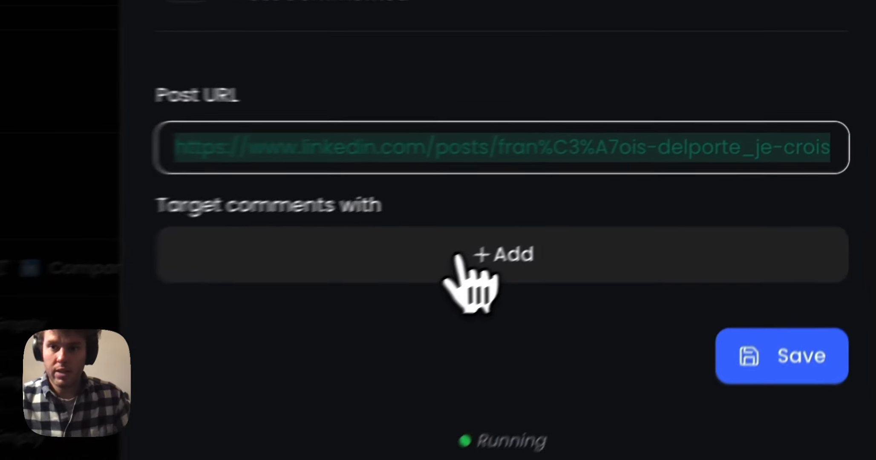
left_click(696, 152)
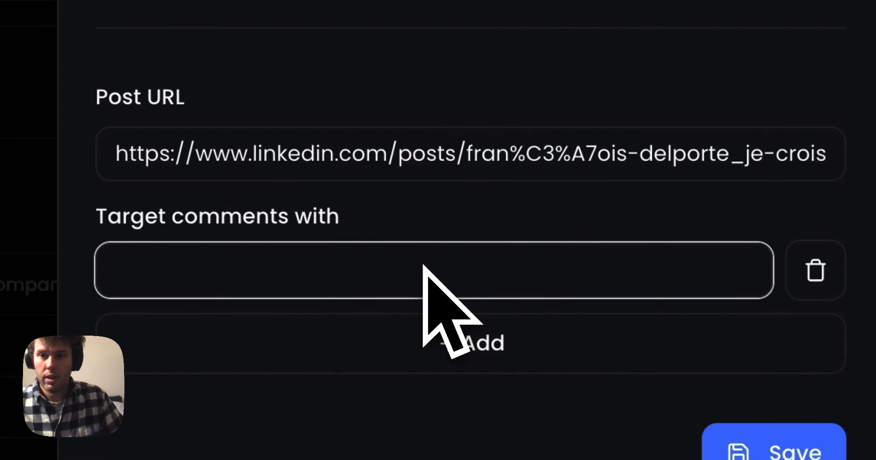
type("ABC")
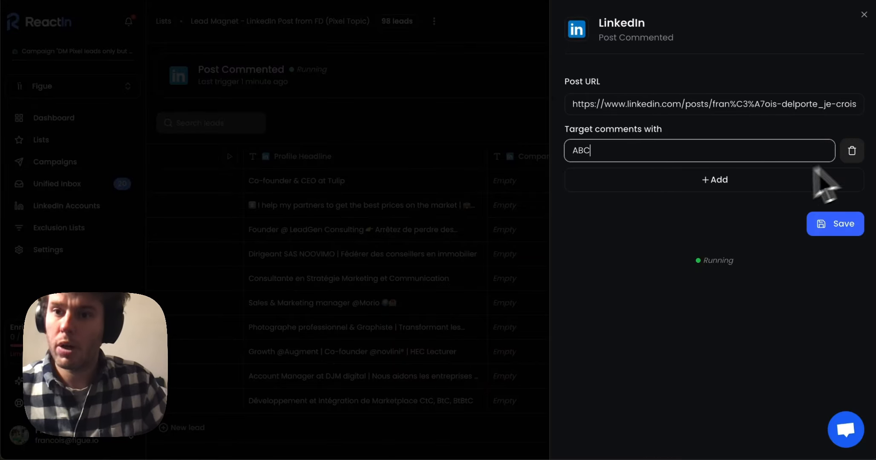
left_click(762, 186)
left_click(852, 180)
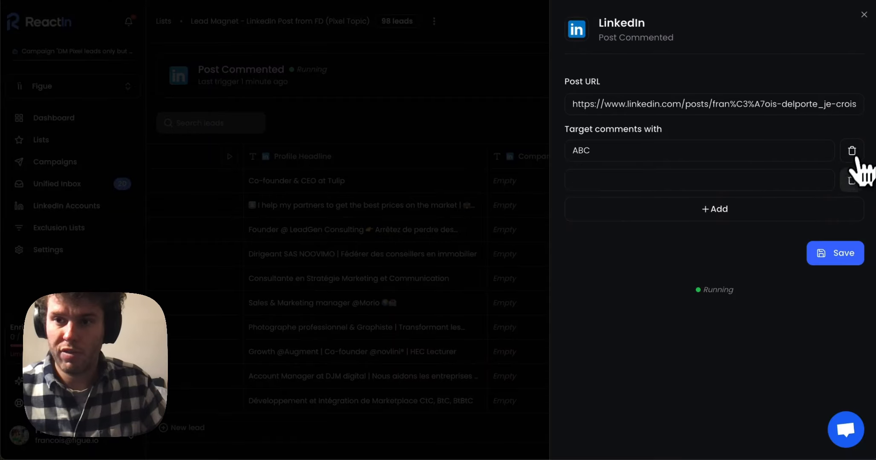
left_click(852, 151)
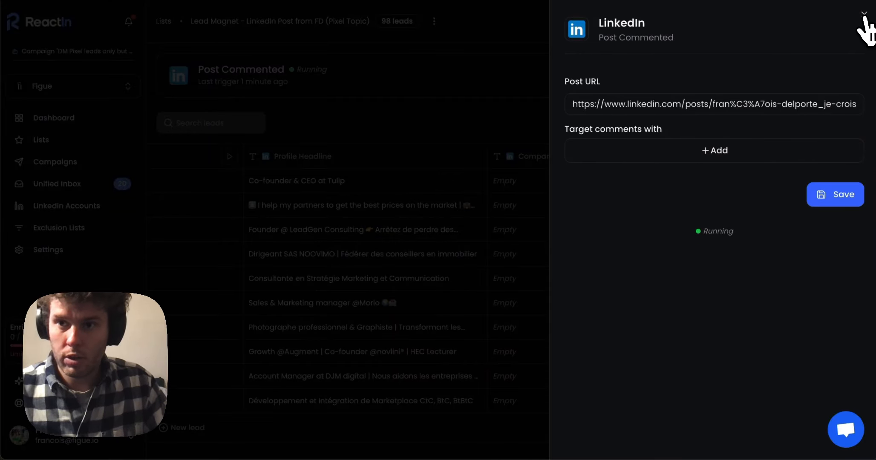
left_click(865, 14)
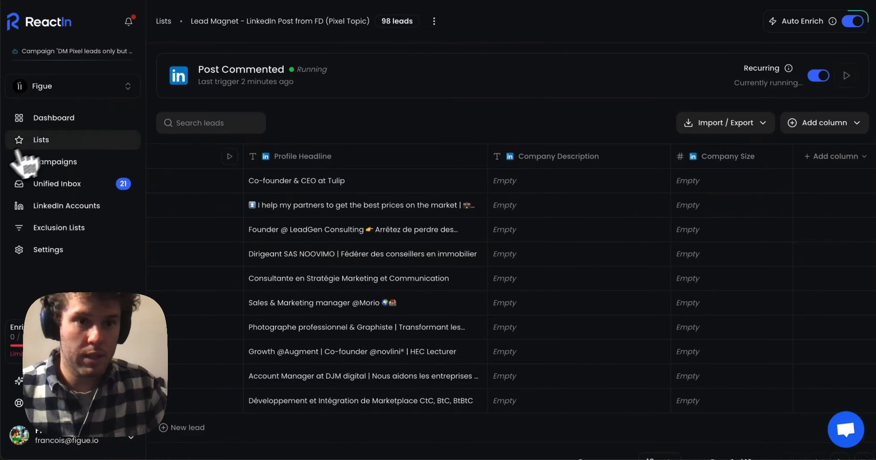
Start a new campaign and name it "Distribute my LM".
left_click(51, 163)
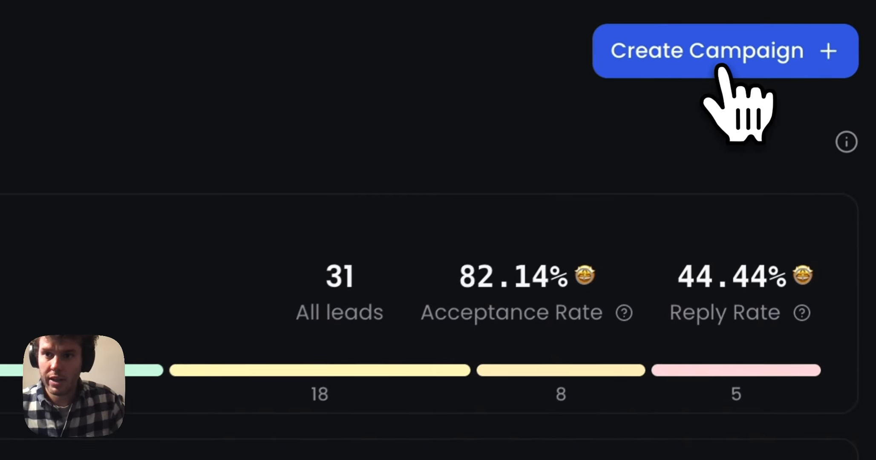
left_click(721, 68)
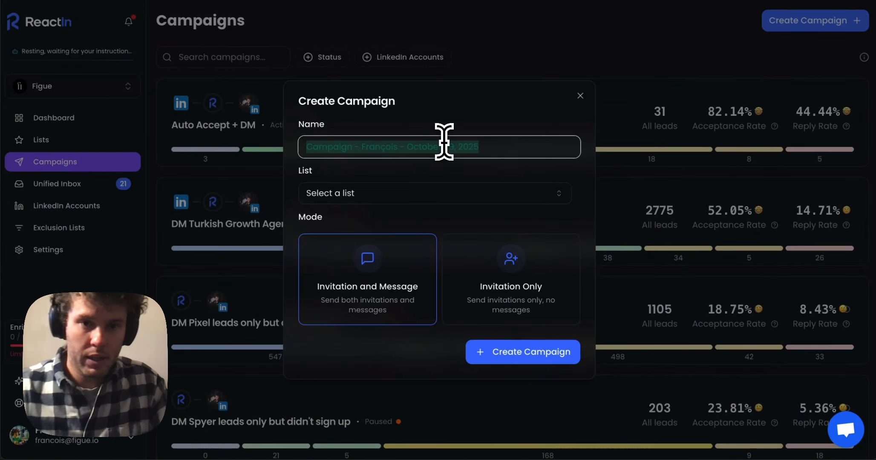
type("Distriobute")
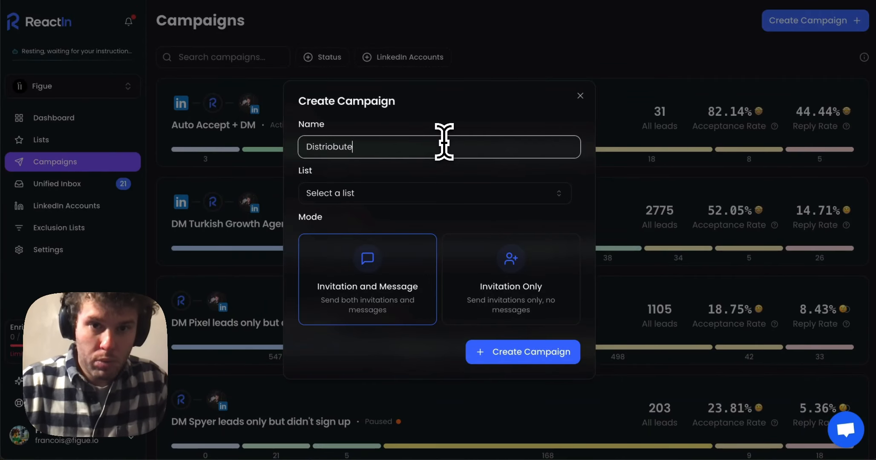
key("BackSpace")
key("BackSpace")
key("BackSpace")
key("BackSpace")
key("BackSpace")
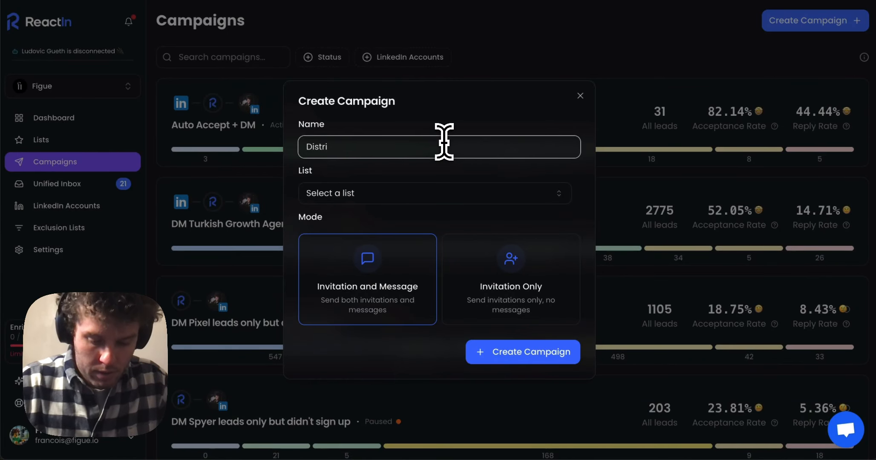
type("sbute my LM")
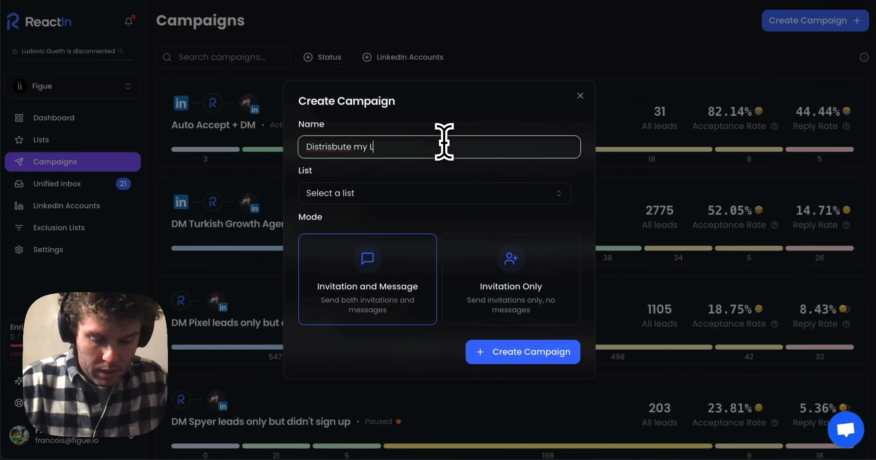
right_click(346, 147)
left_click(358, 139)
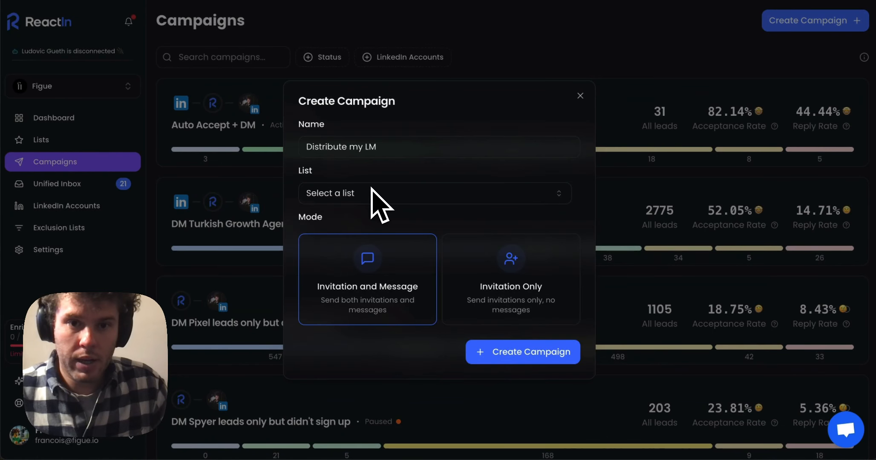
Assign the list "Lead Magnet - LinkedIn Post from FD (Pixel Topic)" and create the campaign in Invitation and Message mode.
left_click(371, 196)
left_click(370, 219)
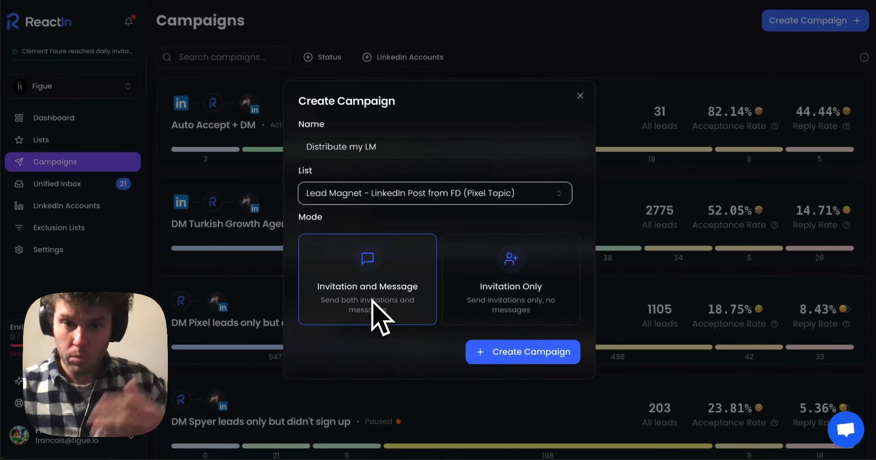
left_click(521, 353)
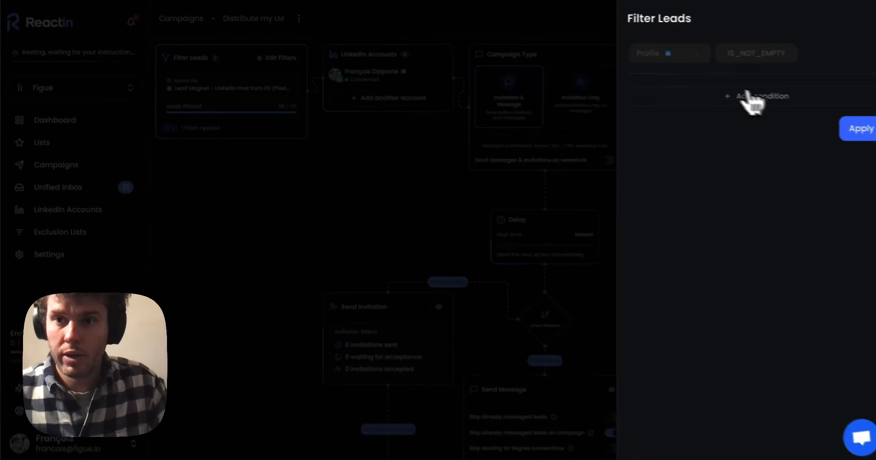
Try filtering the campaign leads with a condition that Company Description contains "saas", and apply it.
left_click(747, 92)
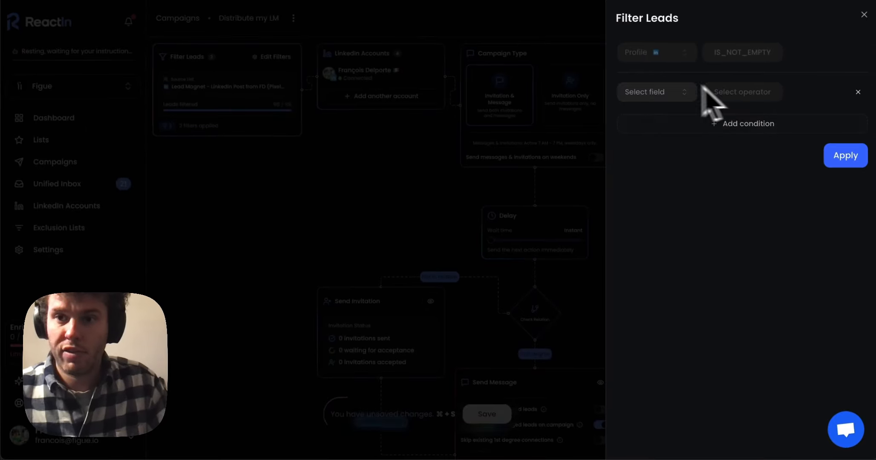
left_click(664, 93)
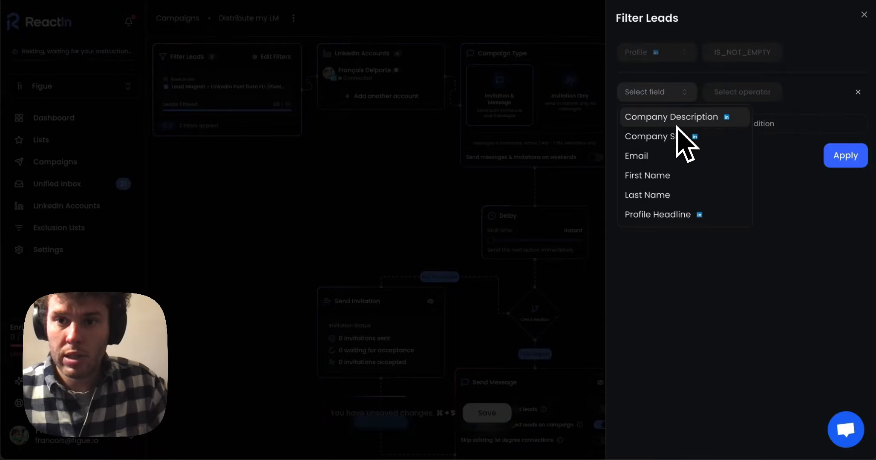
left_click(682, 118)
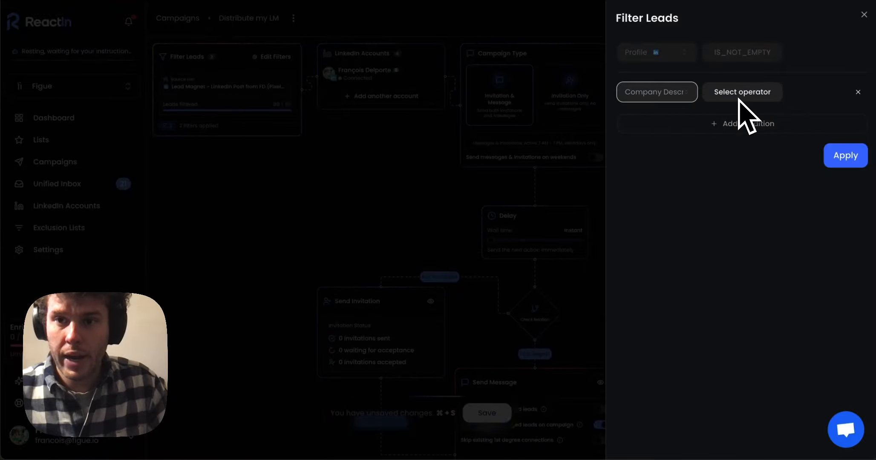
left_click(741, 95)
left_click(735, 257)
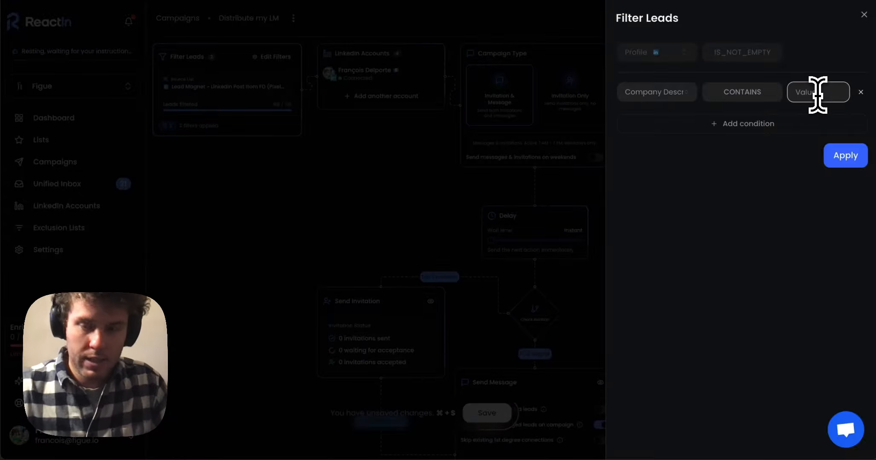
left_click(846, 161)
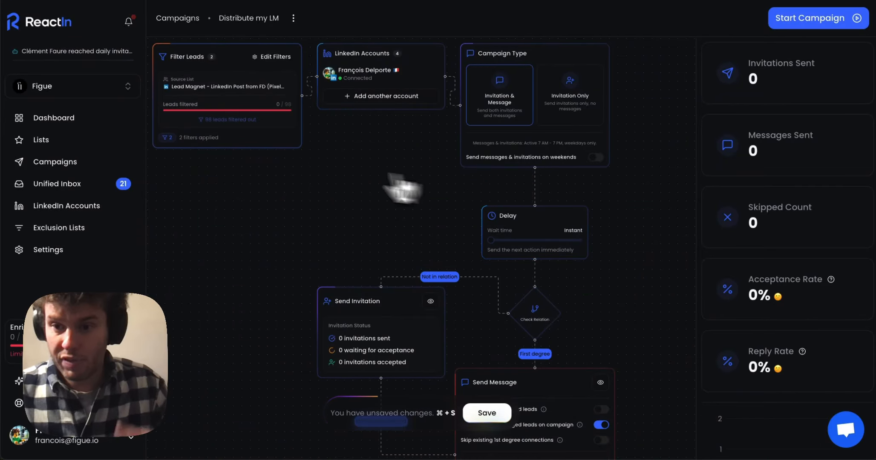
Try adding a Company Size condition to the lead filter, and remove both company conditions and apply.
left_click(167, 143)
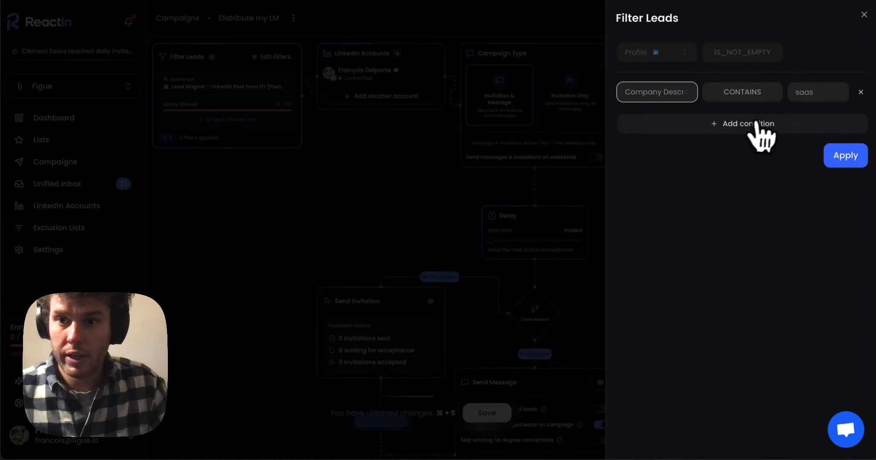
left_click(848, 125)
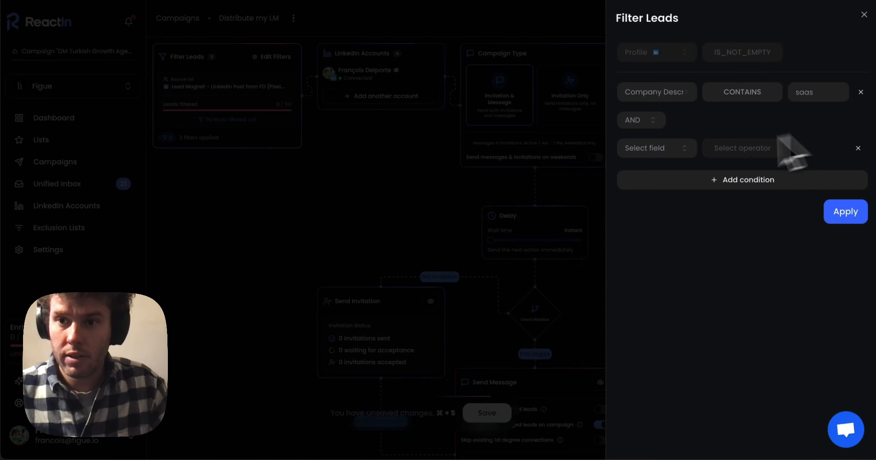
left_click(661, 157)
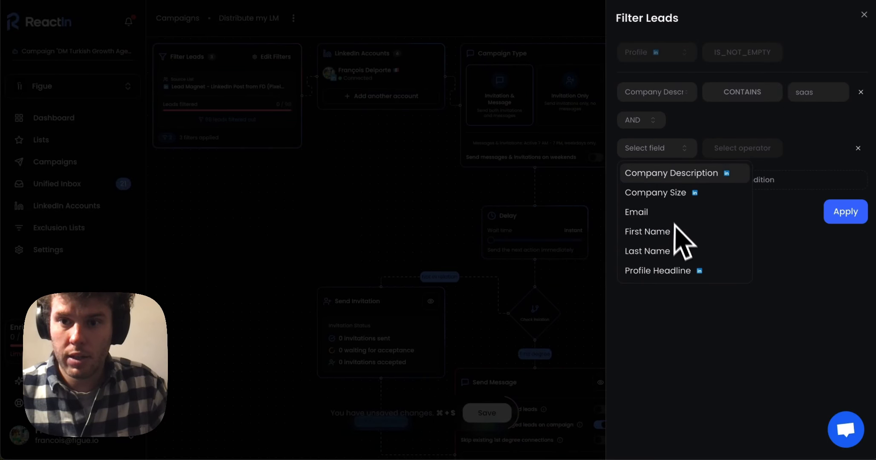
left_click(665, 198)
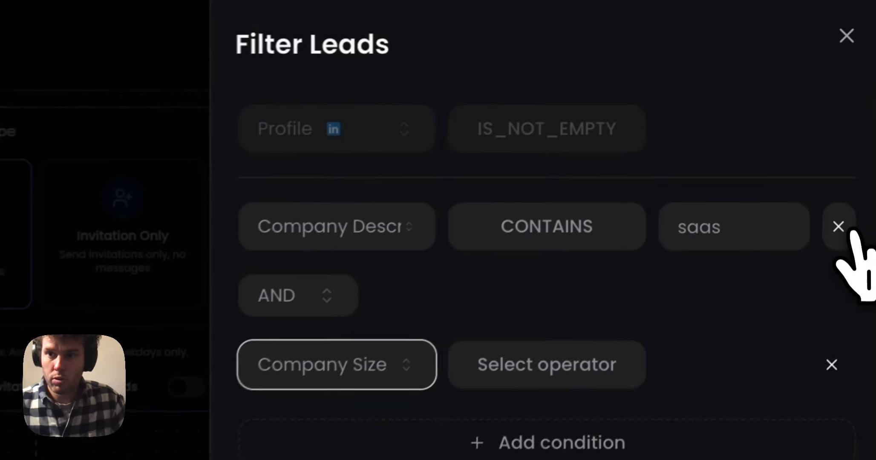
left_click(861, 92)
left_click(846, 234)
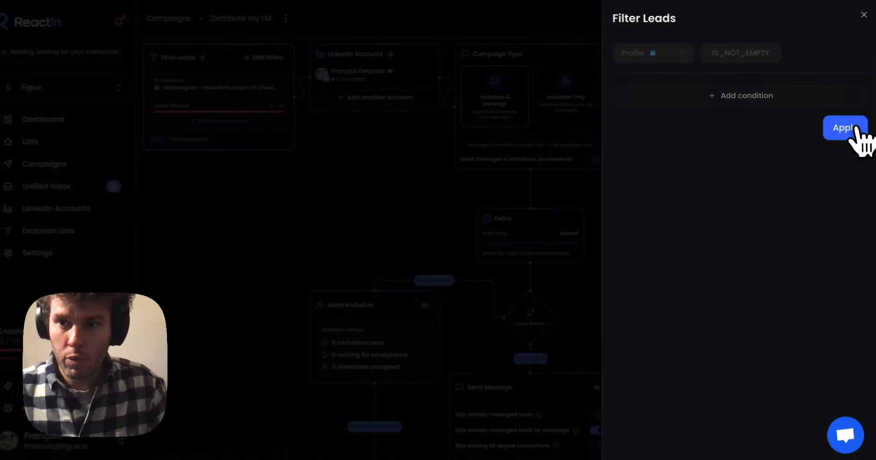
left_click(836, 388)
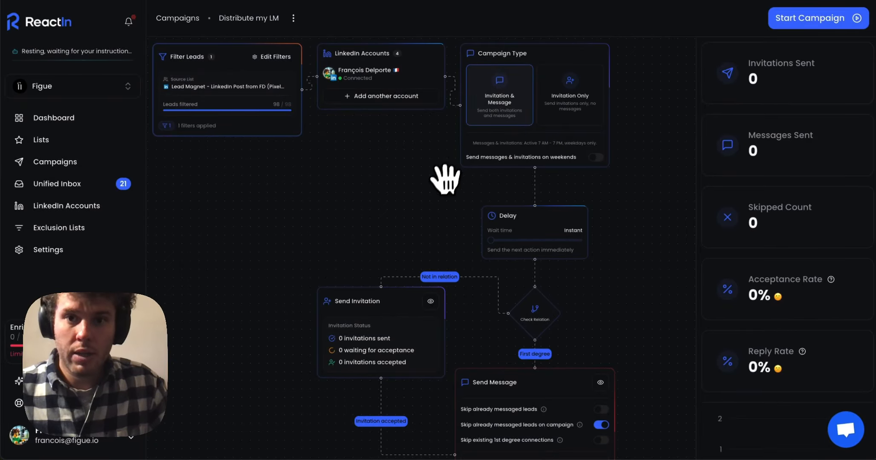
Add the campaign message "Hey {{First Name}} here your ressoucre link =>", inserting the First Name variable.
scroll(426, 122, "down", 3)
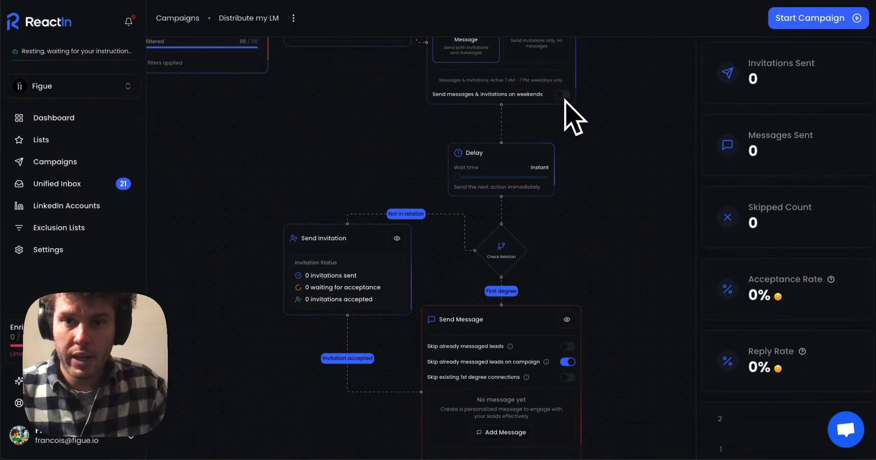
scroll(615, 157, "down", 1)
scroll(615, 157, "down", 5)
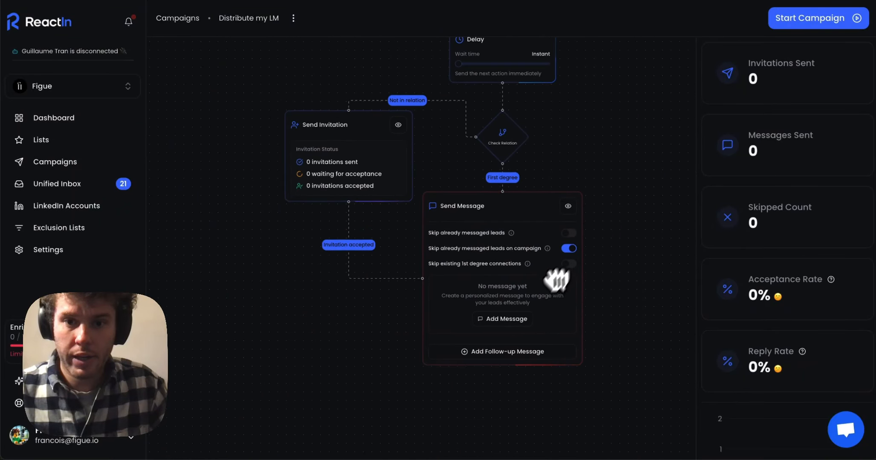
left_click(508, 320)
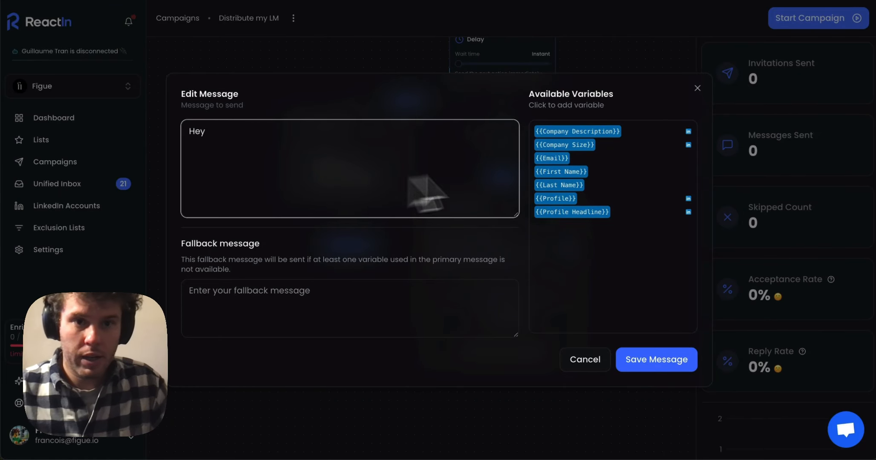
left_click(567, 172)
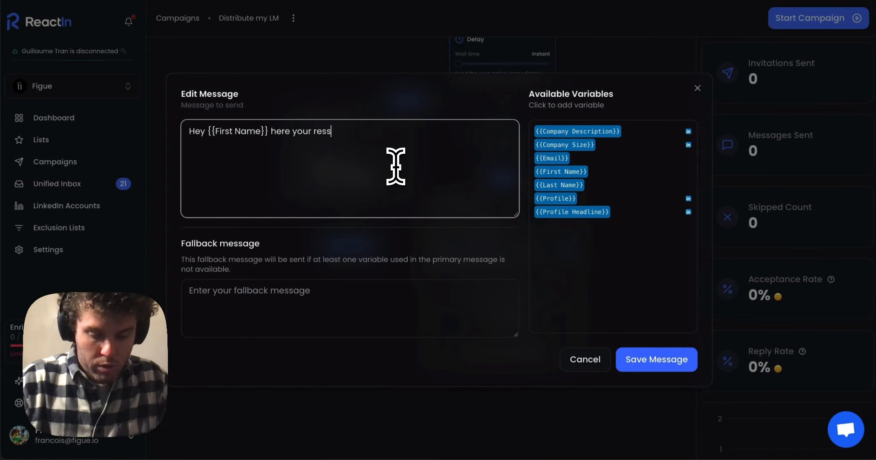
Copy the primary message into the fallback message, remove the First Name variable from it, and save the message.
key("ctrl+a")
key("ctrl+c")
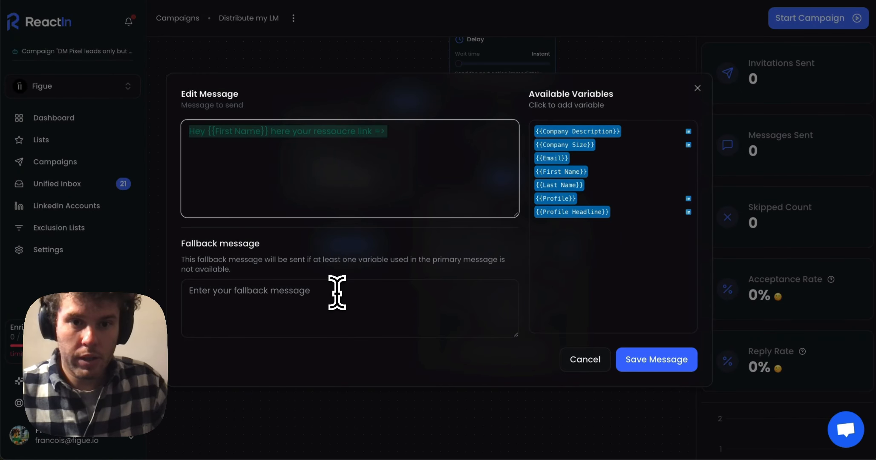
left_click(335, 293)
key("ctrl+v")
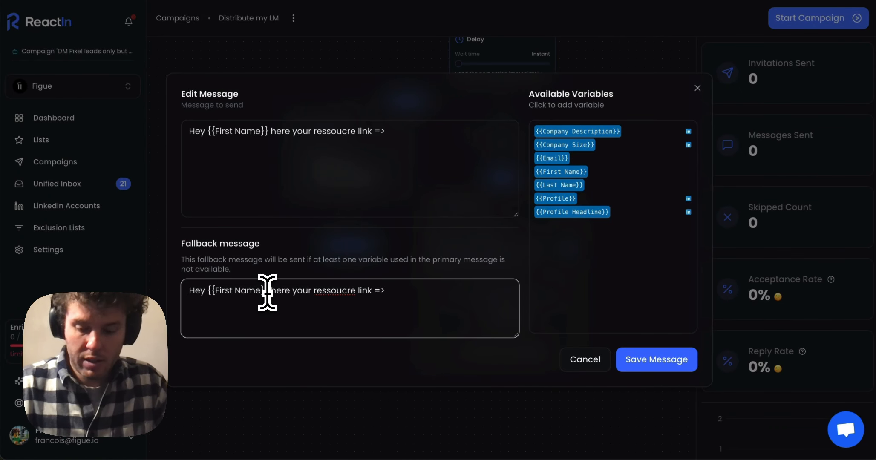
key("BackSpace")
key("BackSpace")
key("BackSpace")
key("BackSpace")
key("BackSpace")
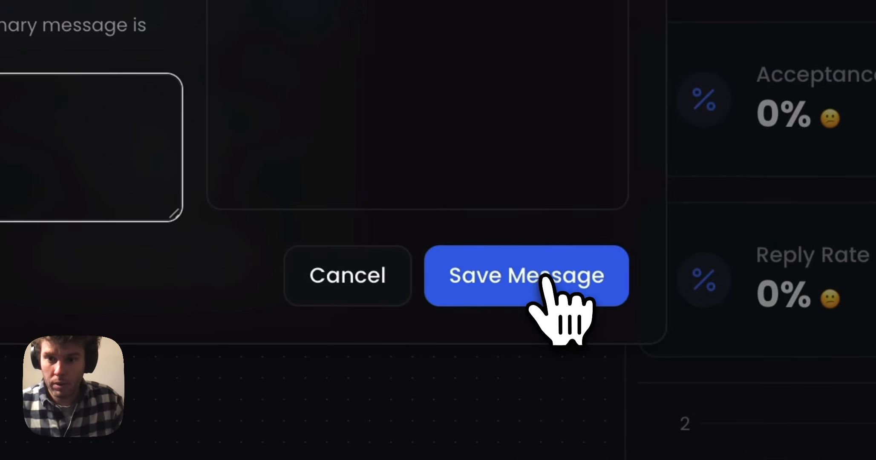
left_click(559, 289)
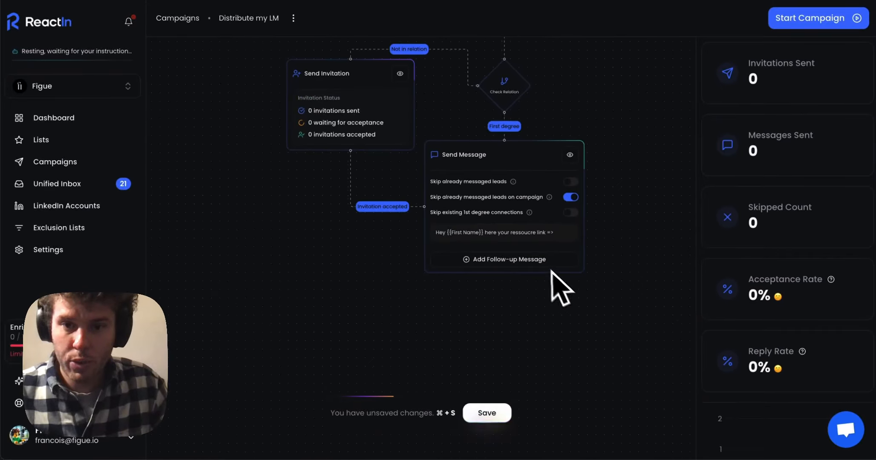
Dismiss the follow-up message without adding one, and save and start the campaign.
left_click(546, 270)
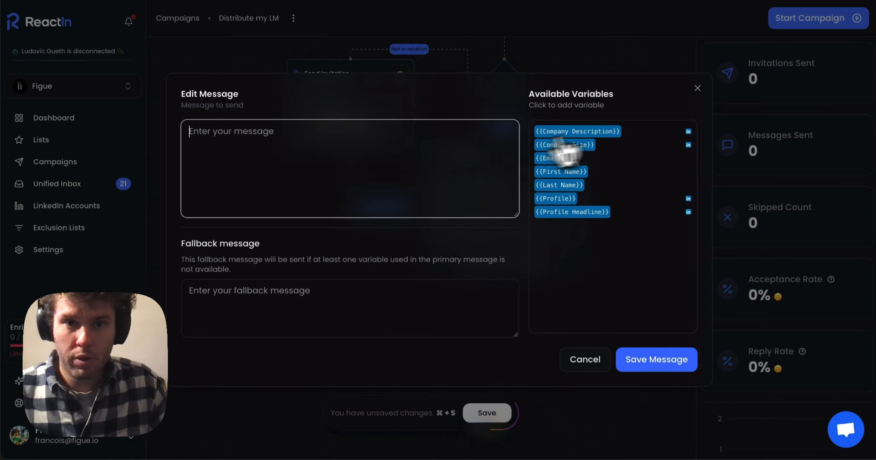
left_click(698, 88)
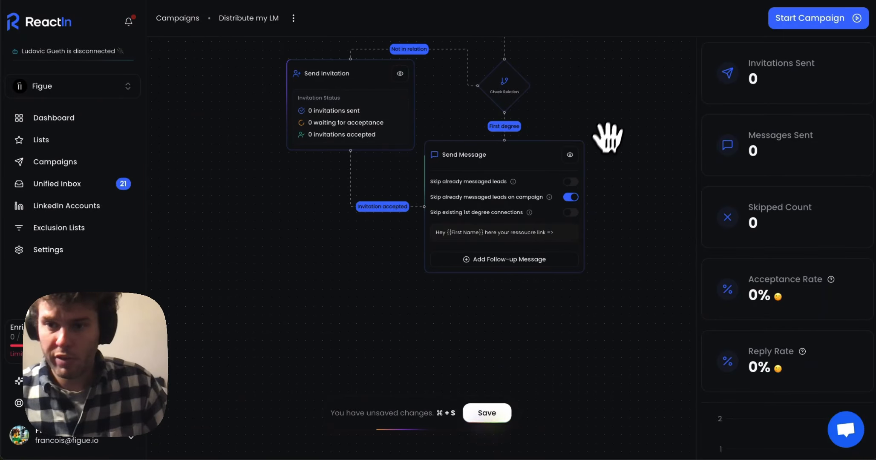
key("super+s")
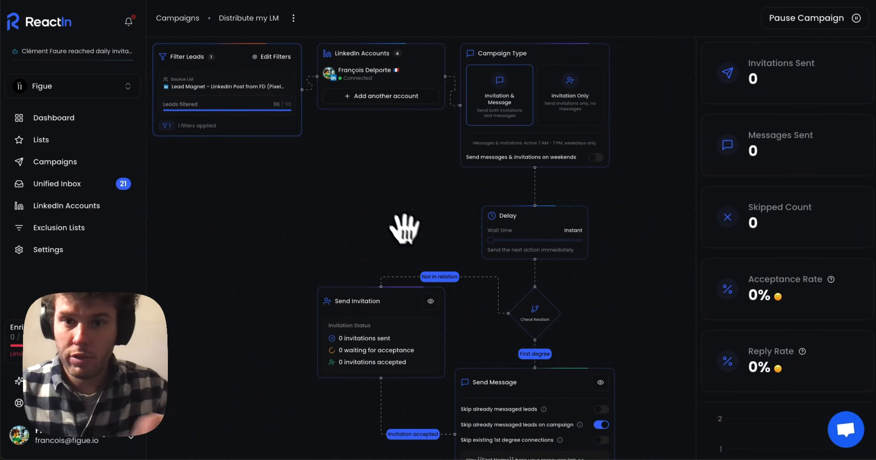
scroll(405, 179, "down", 3)
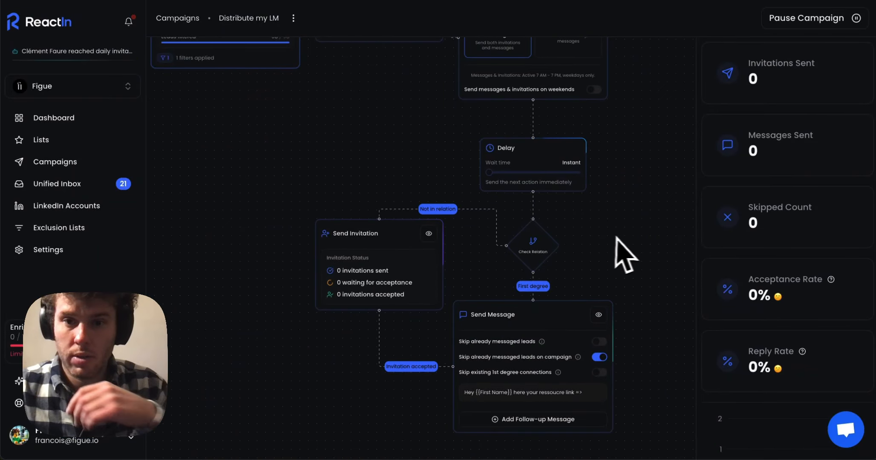